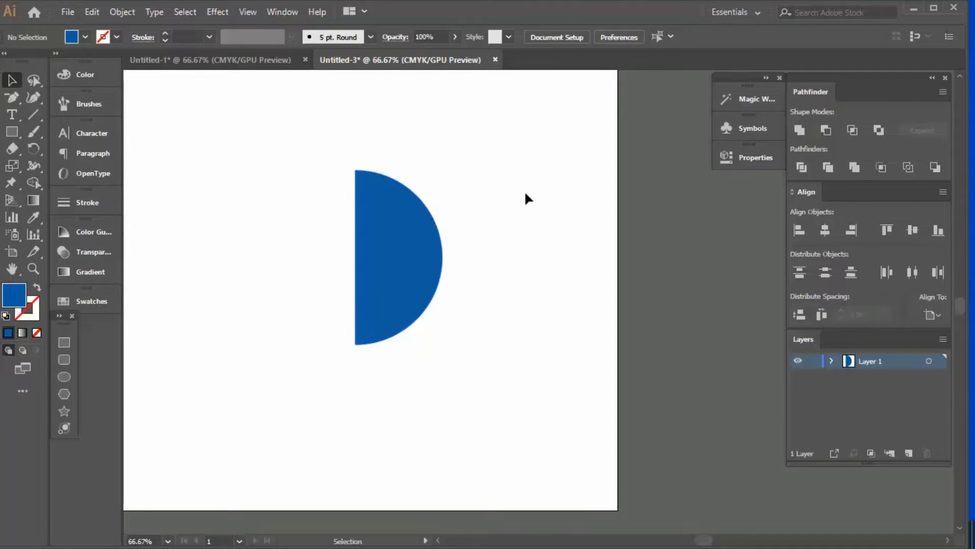
- Reposition the blue half circle slightly and start a 3D Revolve effect on it with Preview enabled
left_click(737, 121)
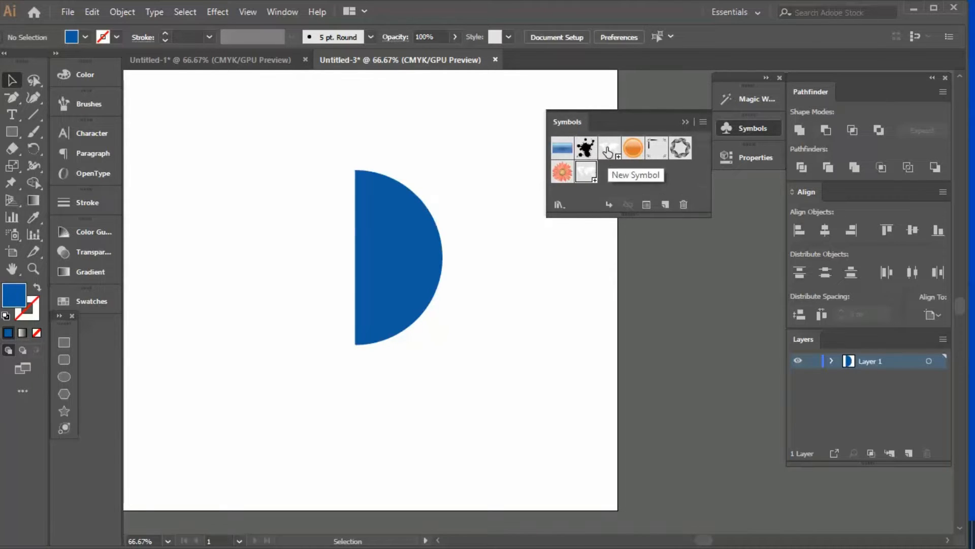
left_click(561, 273)
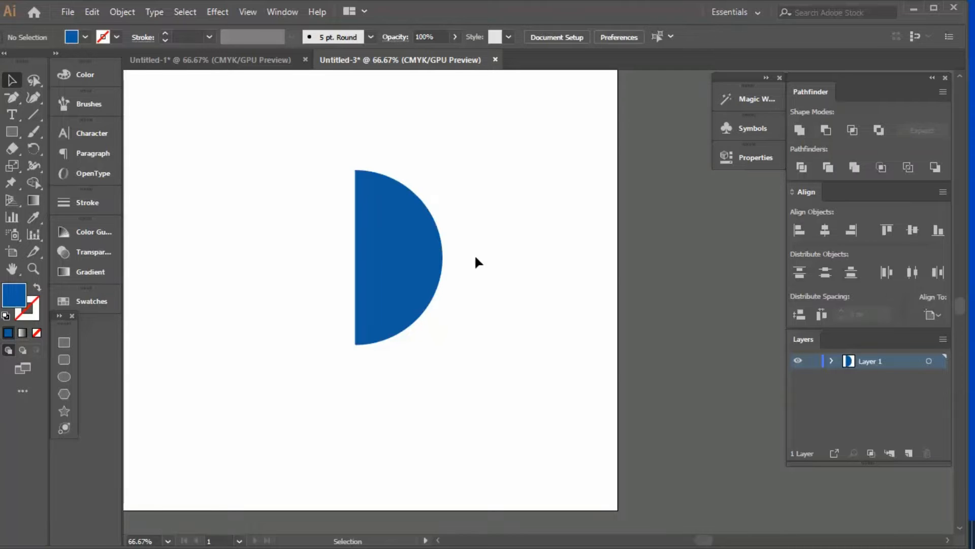
left_click(403, 260)
left_click_drag(378, 228, 363, 250)
left_click(218, 12)
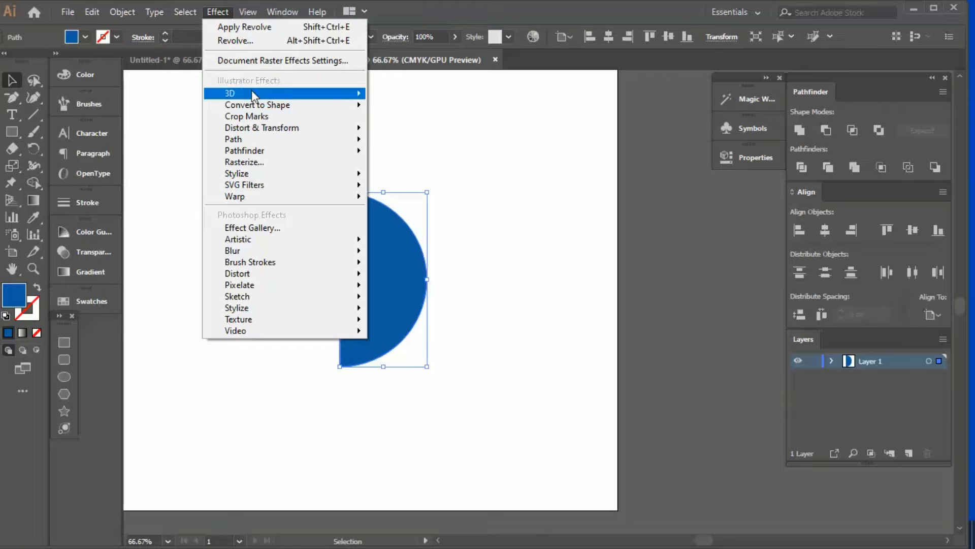
mouse_move(251, 93)
left_click(439, 116)
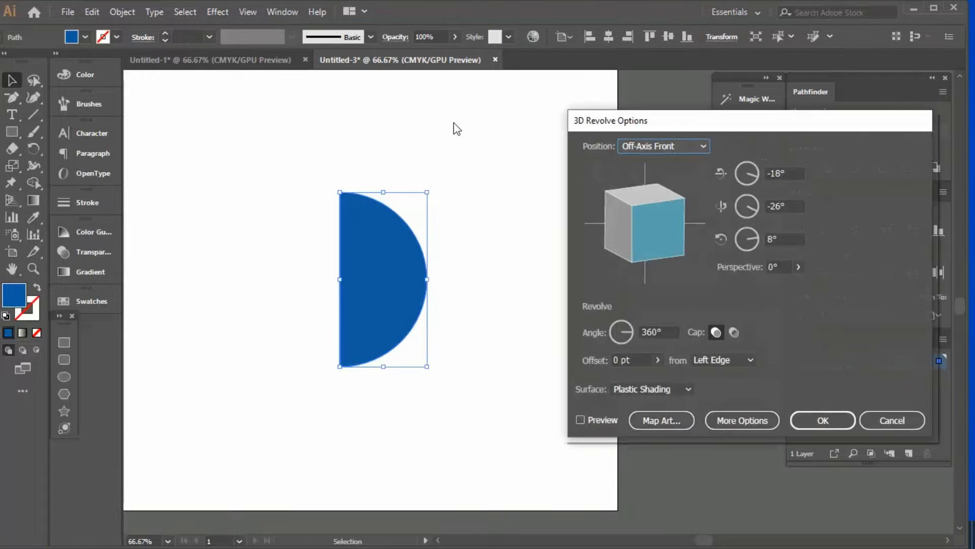
left_click(581, 420)
- Map the world map symbol onto the revolved sphere, enlarge it to fit the visible surface, and apply the effect
left_click(655, 422)
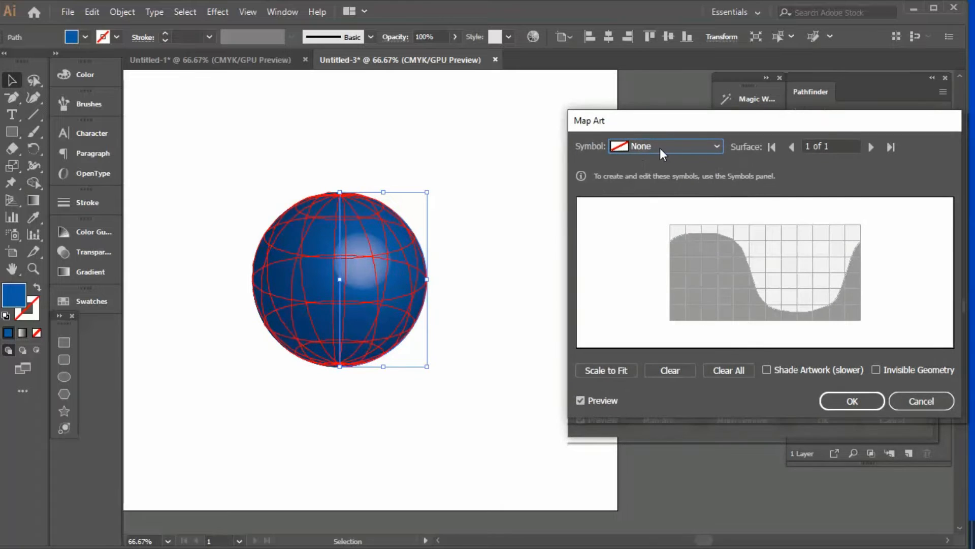
left_click(660, 148)
left_click(677, 209)
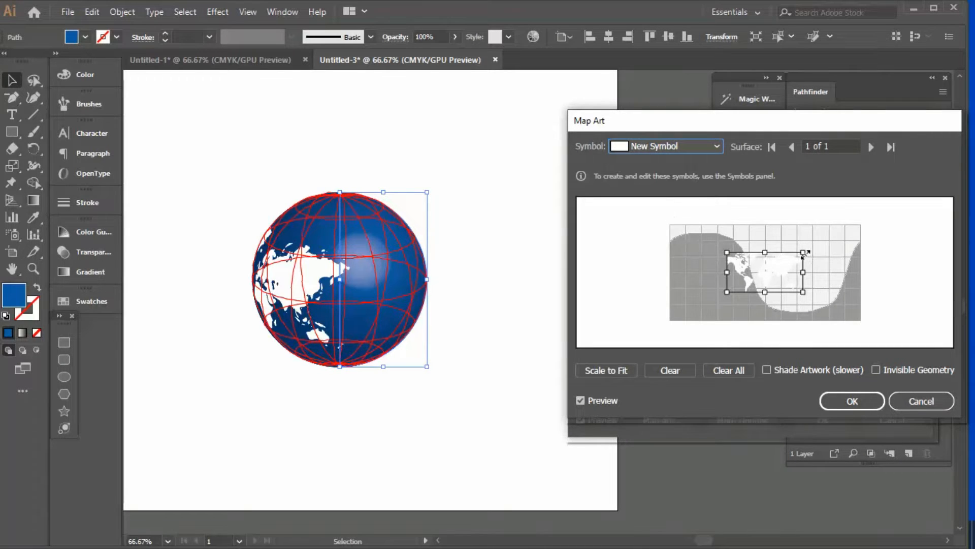
mouse_move(804, 253)
left_mouse_down()
mouse_move(849, 226)
mouse_move(797, 257)
mouse_move(809, 261)
left_mouse_up()
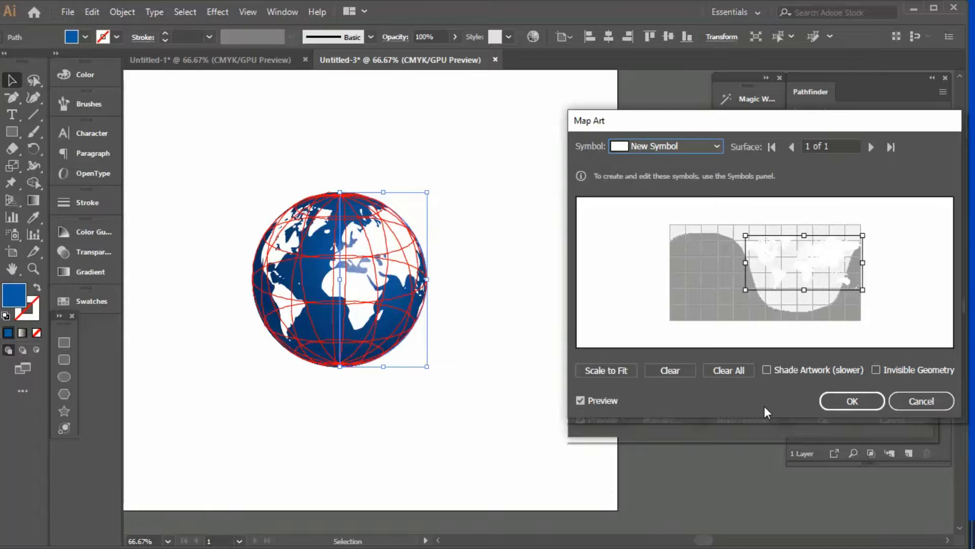
left_click(836, 399)
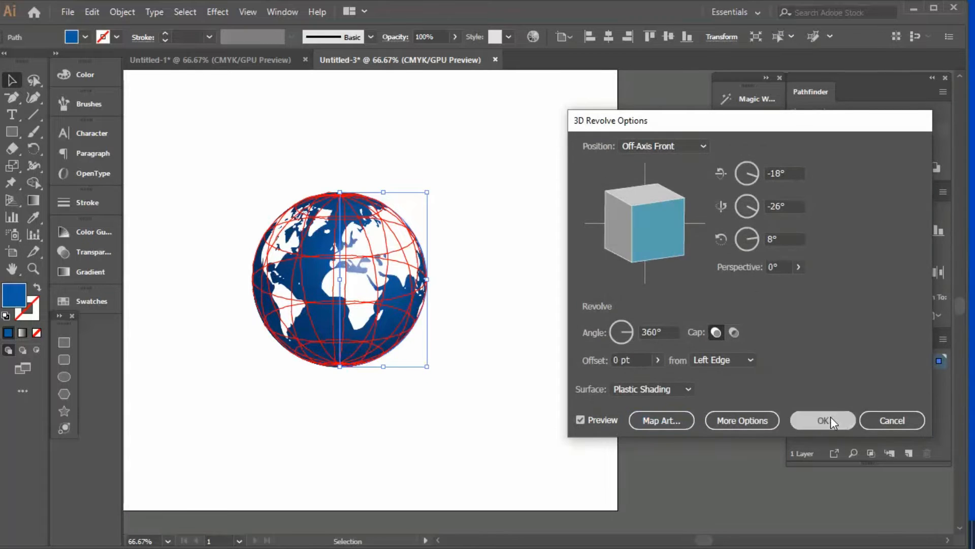
left_click(823, 418)
- Move the globe to the upper-left area of the artboard
scroll(300, 258, "up", 4)
scroll(432, 253, "down", 6)
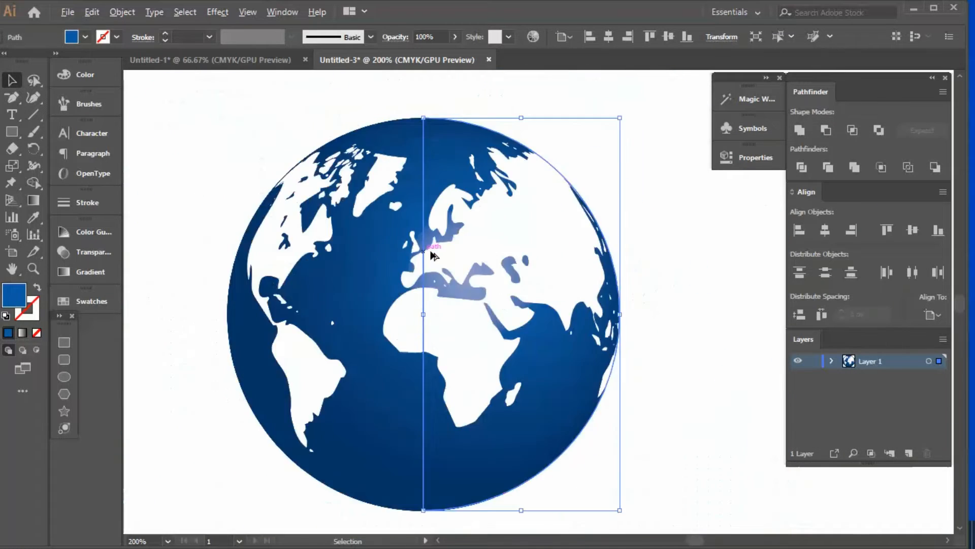
scroll(446, 277, "up", 3)
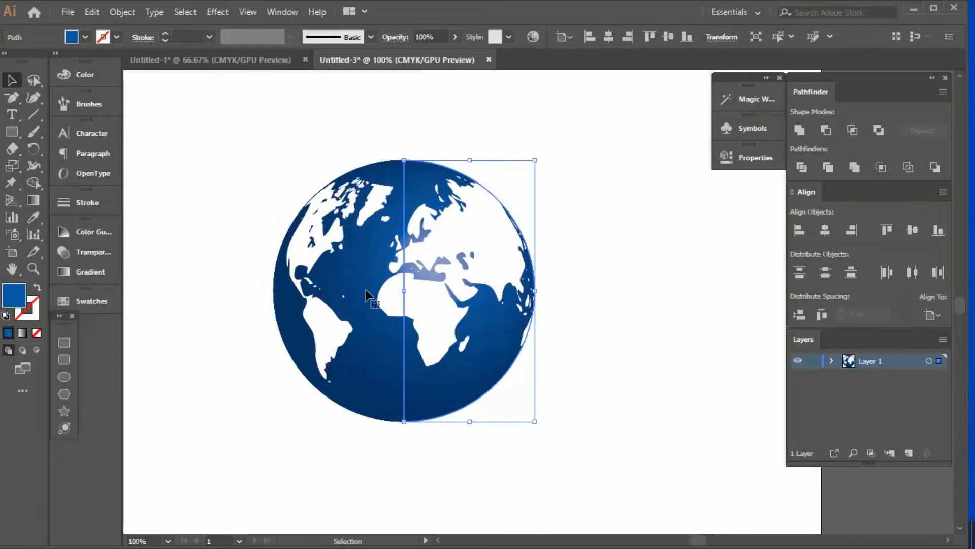
scroll(438, 387, "down", 2)
left_click_drag(429, 364, 317, 281)
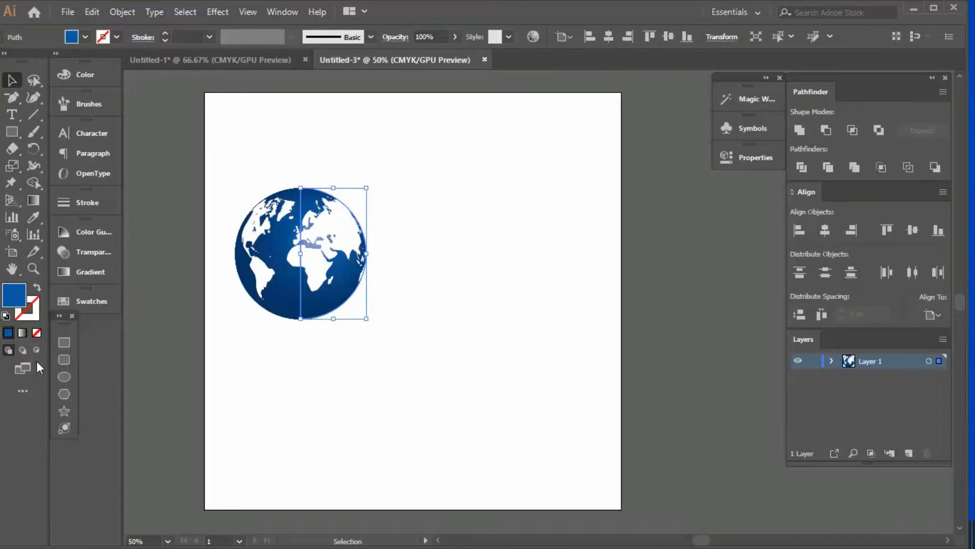
- Draw a small pentagon below the globe and fill it with black
left_click(62, 393)
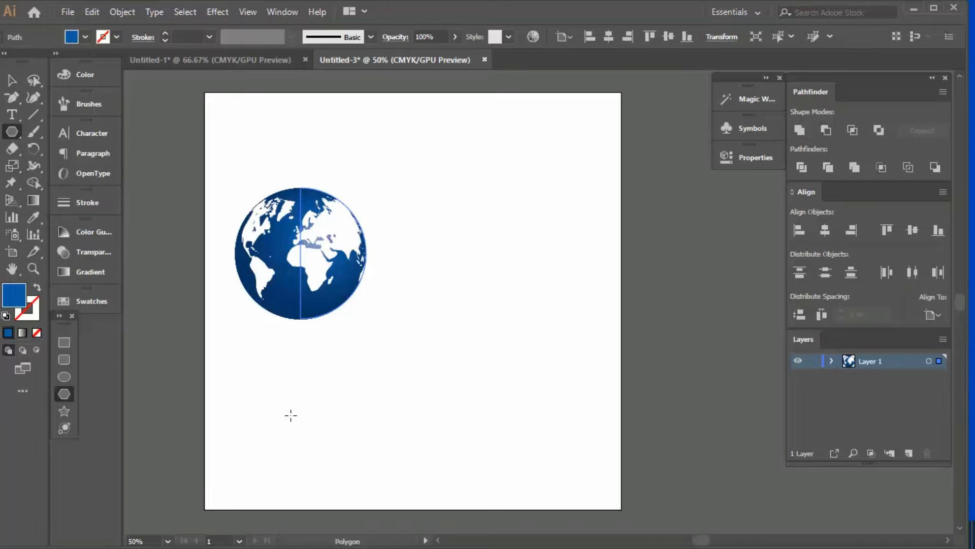
left_click_drag(287, 399, 307, 421)
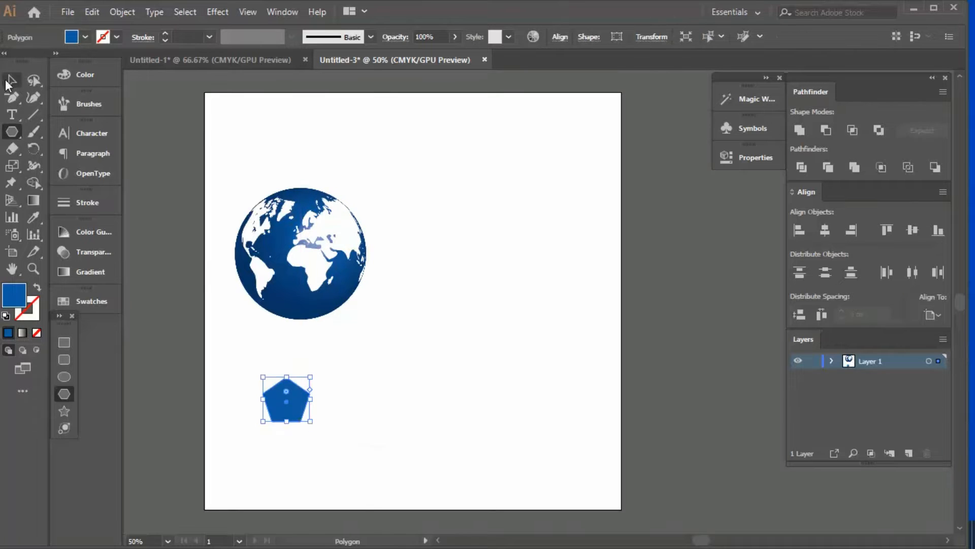
left_click(10, 81)
double_click(14, 295)
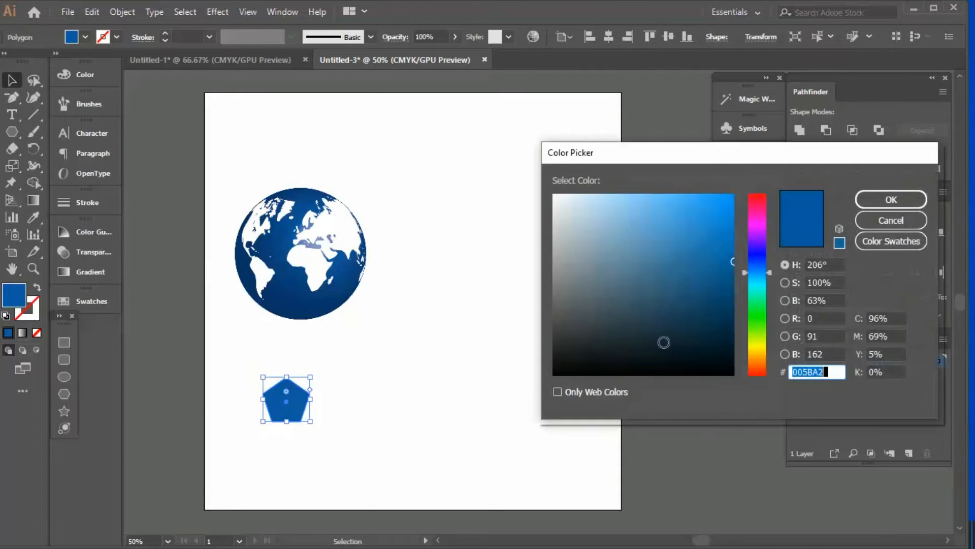
left_click(891, 199)
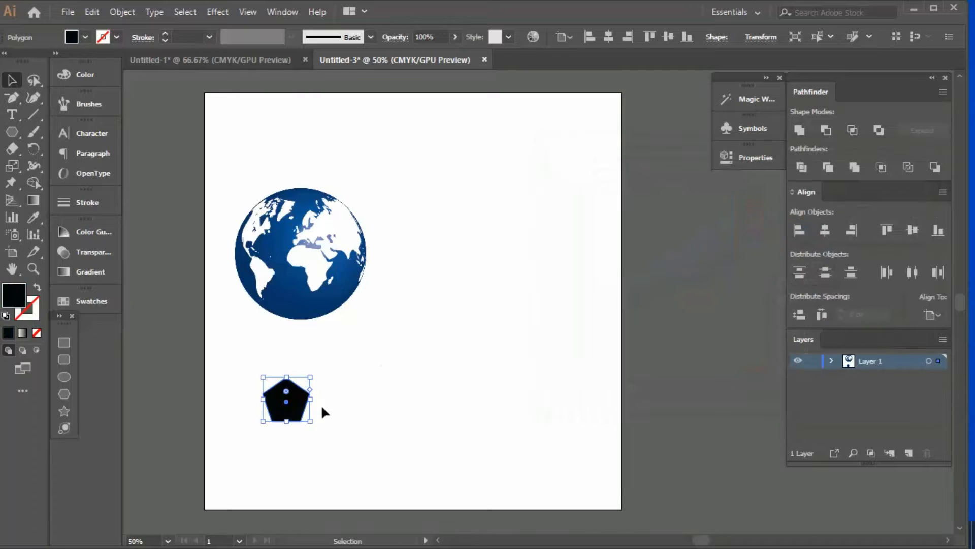
- Scale down the black pentagon and place a horizontally aligned copy to its right
scroll(317, 351, "down", 2)
left_click_drag(311, 347, 371, 364)
scroll(282, 400, "up", 1)
key("ctrl+z")
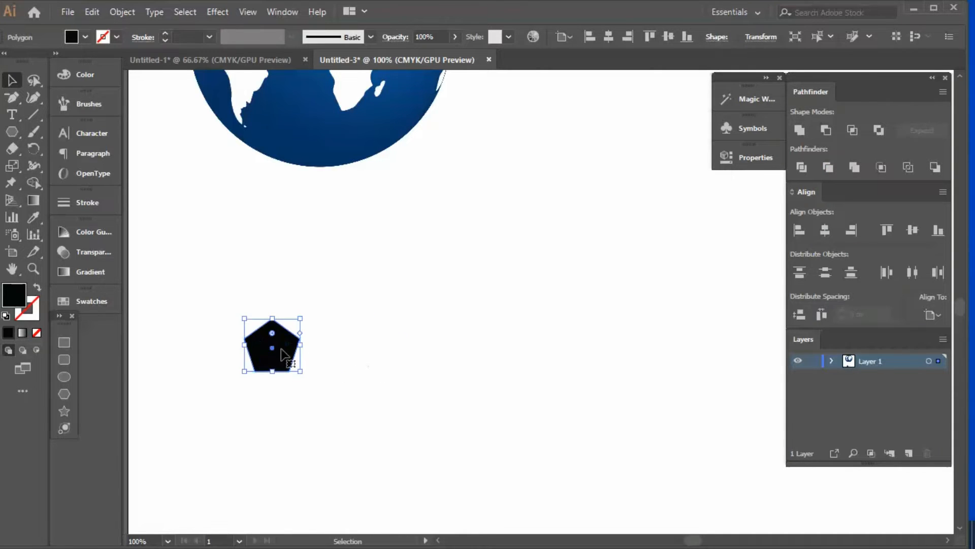
left_click_drag(287, 367, 379, 374)
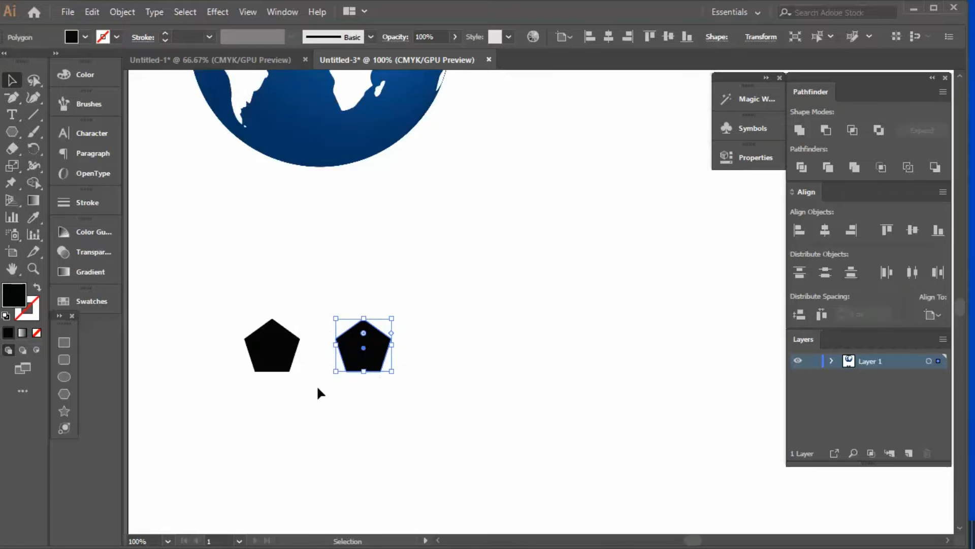
- Repeat the pentagon duplication to form an evenly spaced row of six pentagons
scroll(316, 393, "down", 2)
scroll(336, 370, "up", 3)
scroll(231, 375, "down", 2)
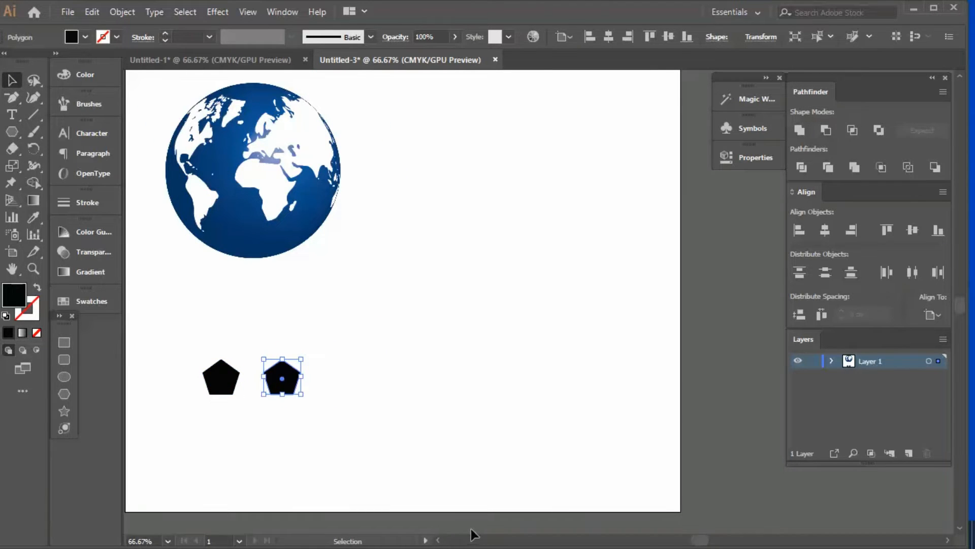
key("ctrl+d")
key("ctrl+d")
key("ctrl+d")
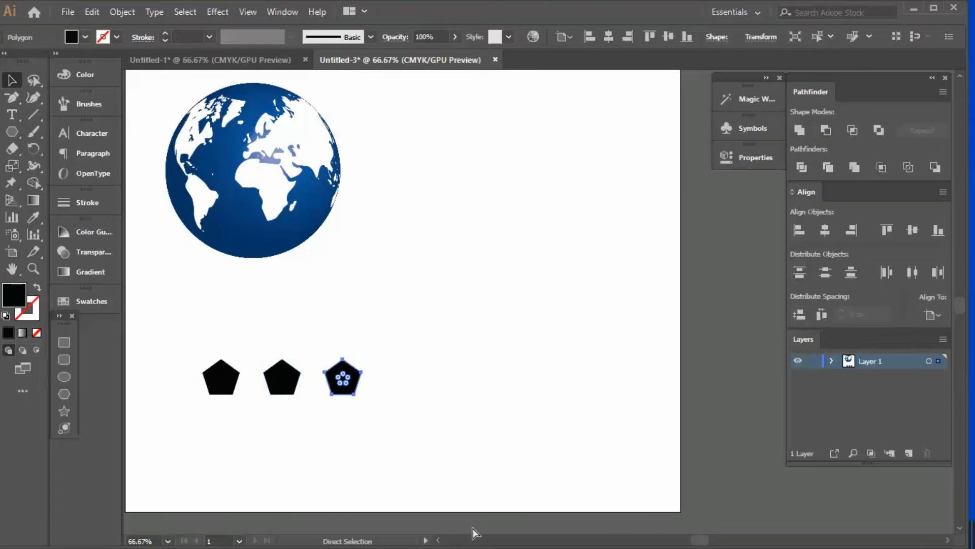
key("ctrl+d")
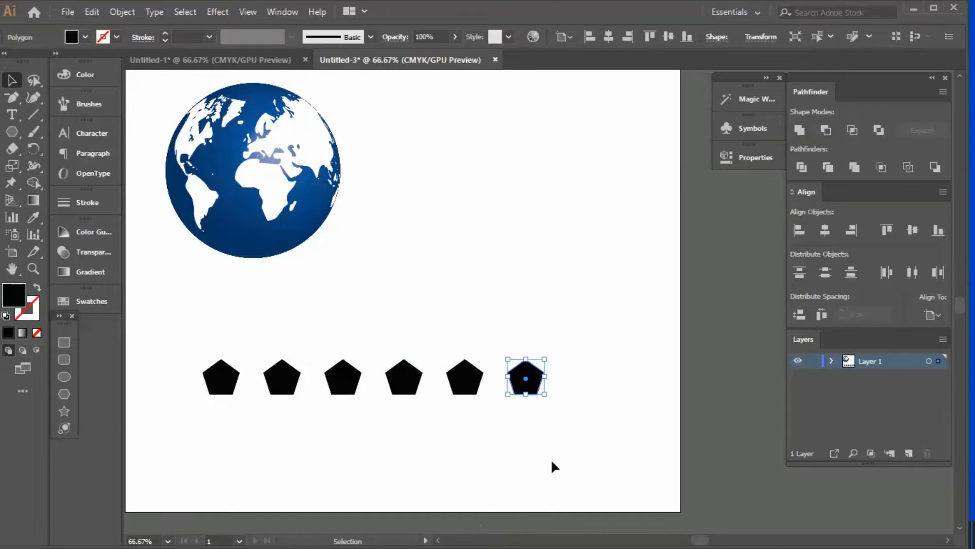
- Copy the pentagon row into a staggered row above it, and duplicate both rows below to form four rows
left_click_drag(551, 458, 173, 312)
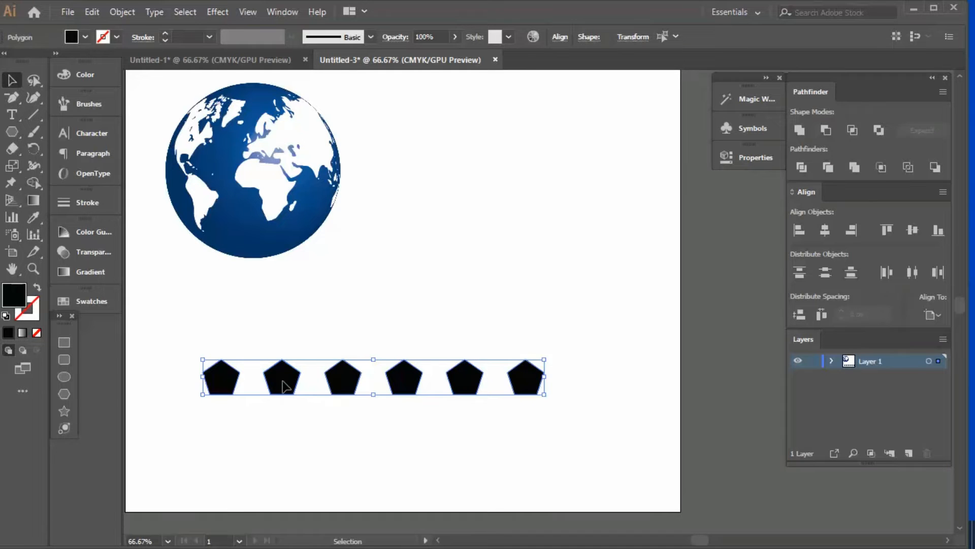
left_click_drag(283, 386, 255, 336)
key("alt+shift")
key("alt+shift")
key("alt+shift")
key("alt+shift")
key("alt+shift")
key("alt+shift")
left_click_drag(558, 435, 201, 417)
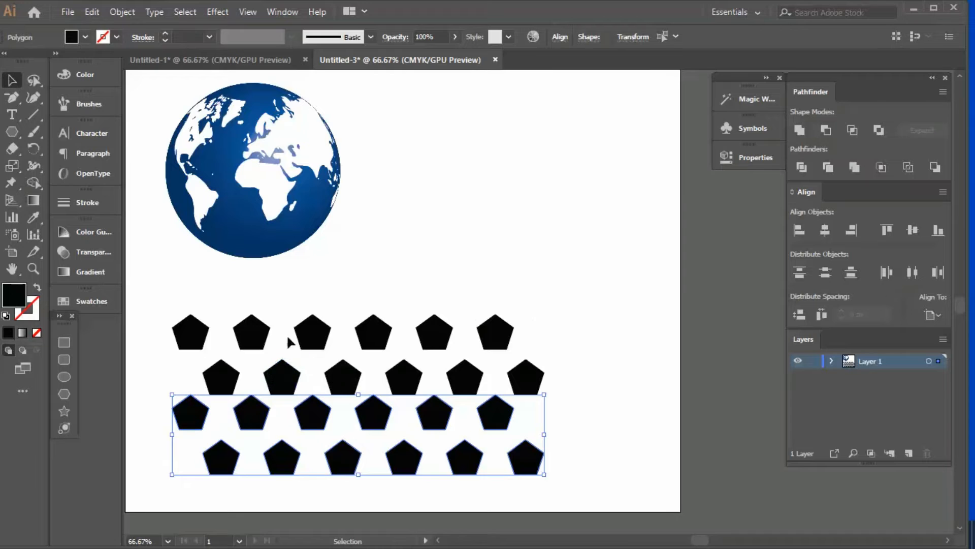
- Copy the second pentagon row from the top straight up as a fifth row above the pattern
left_click_drag(136, 332, 570, 321)
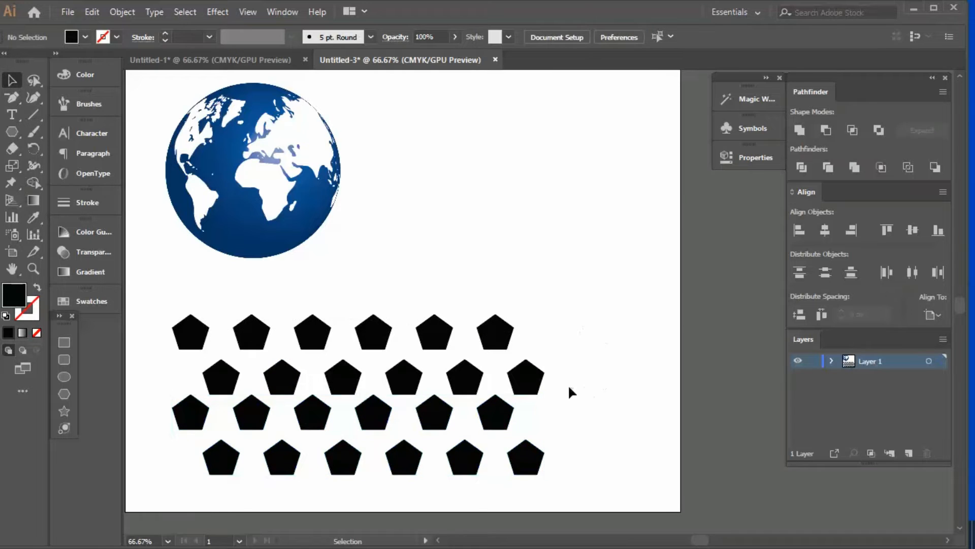
left_click_drag(571, 385, 205, 360)
left_click_drag(218, 374, 218, 293)
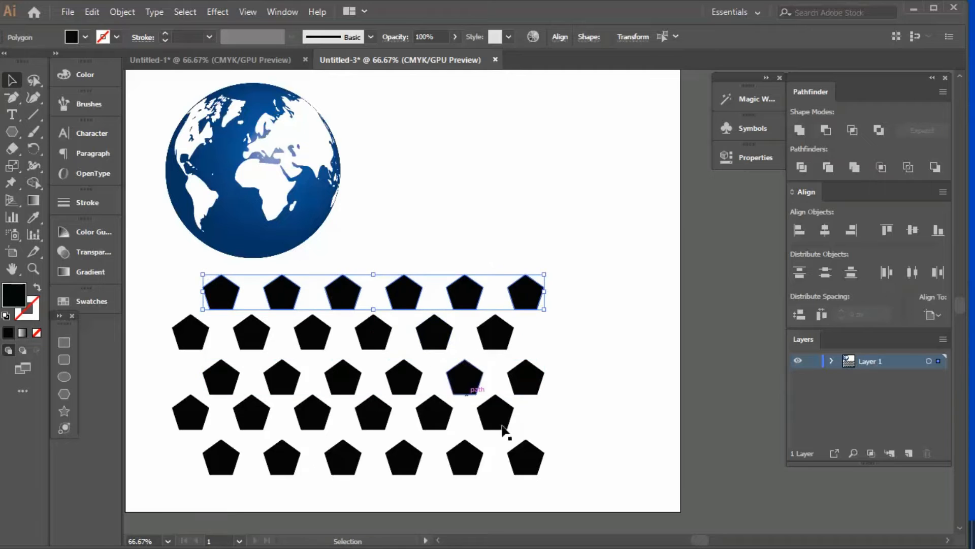
- Save the whole pentagon pattern as a new symbol and delete its artwork from the artboard
left_click_drag(618, 479, 163, 277)
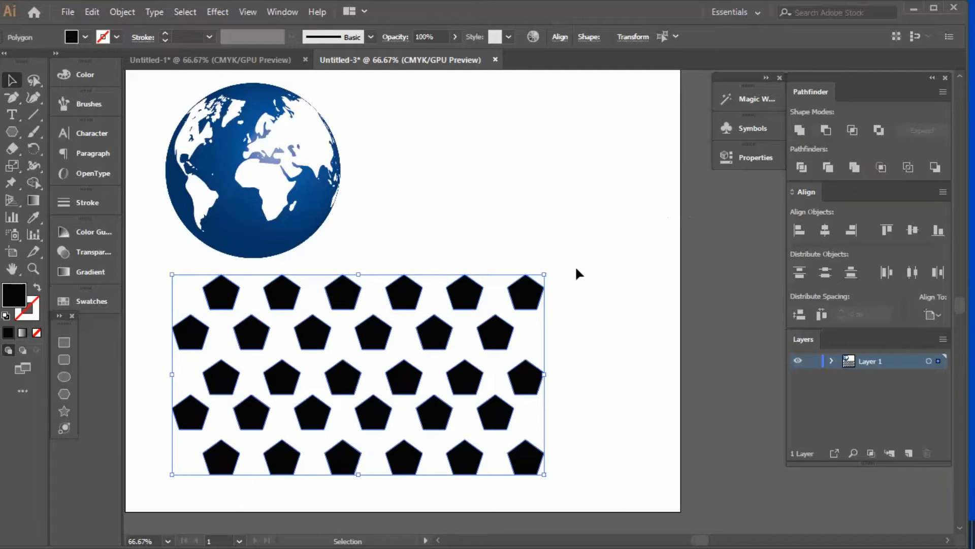
left_click_drag(528, 302, 650, 173)
left_click(481, 384)
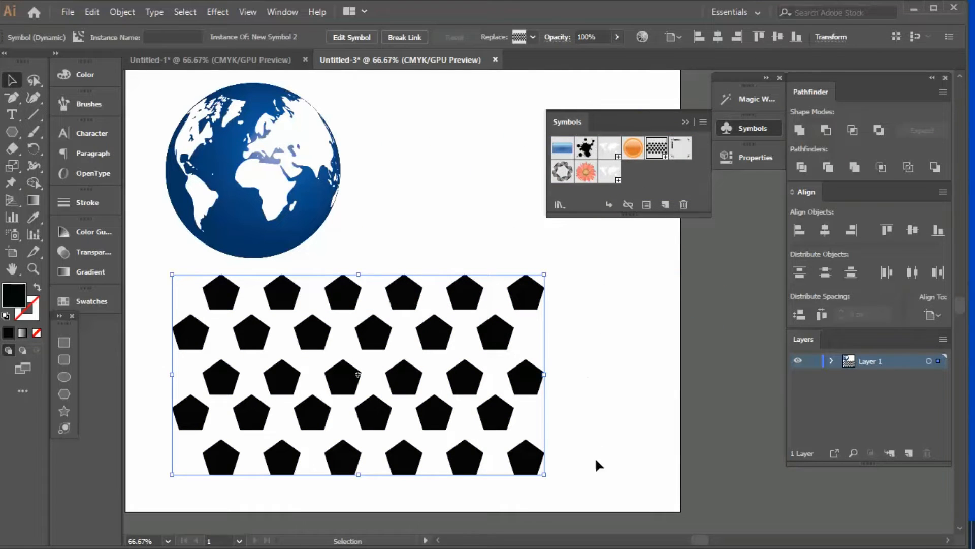
key("Delete")
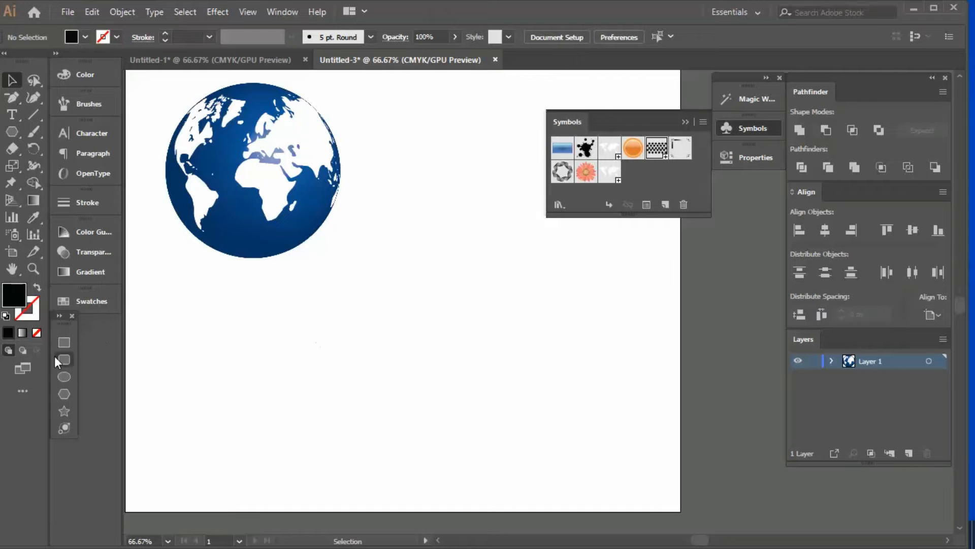
- Draw a circle to the lower right of the globe with white fill FFFFFF, and move it up
left_click(64, 376)
mouse_move(383, 327)
left_mouse_down()
mouse_move(505, 436)
mouse_move(538, 481)
left_mouse_up()
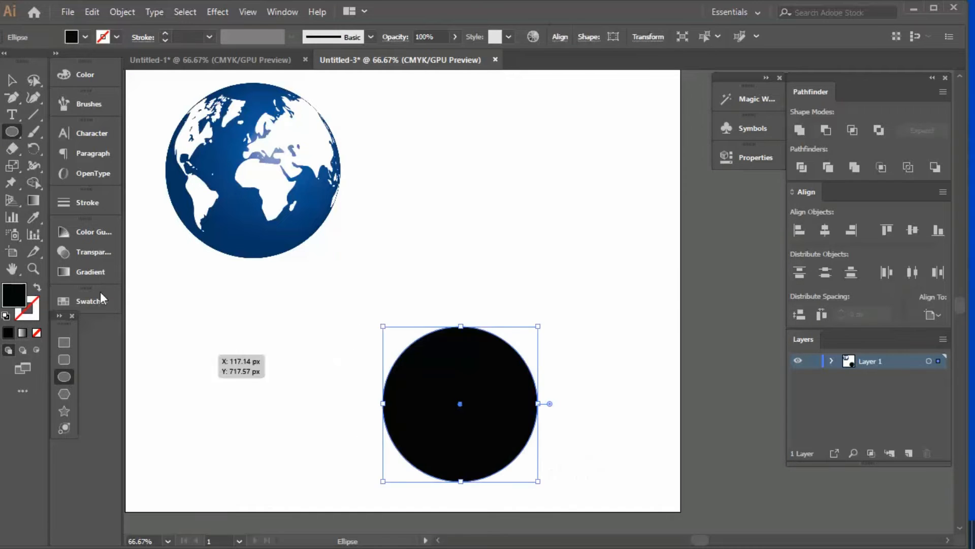
double_click(8, 295)
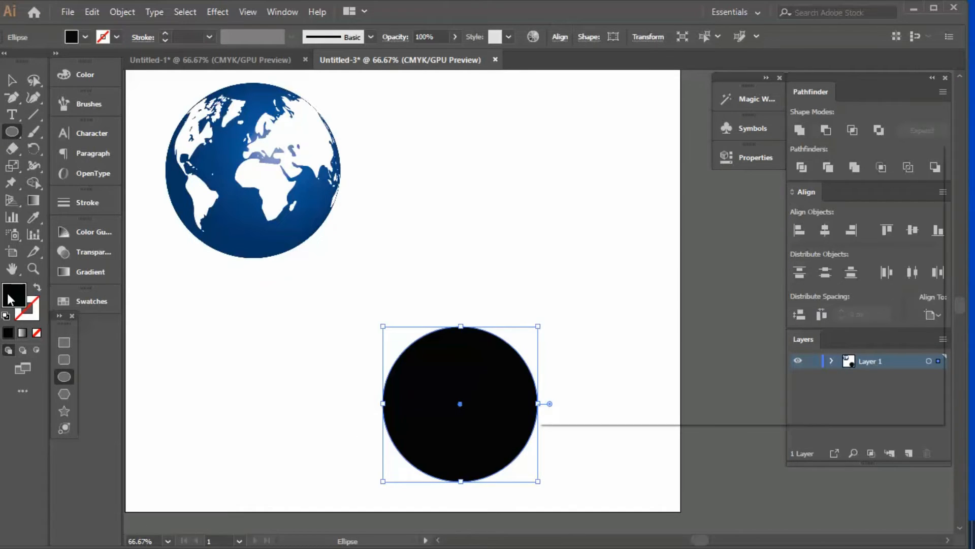
left_click_drag(577, 216, 552, 192)
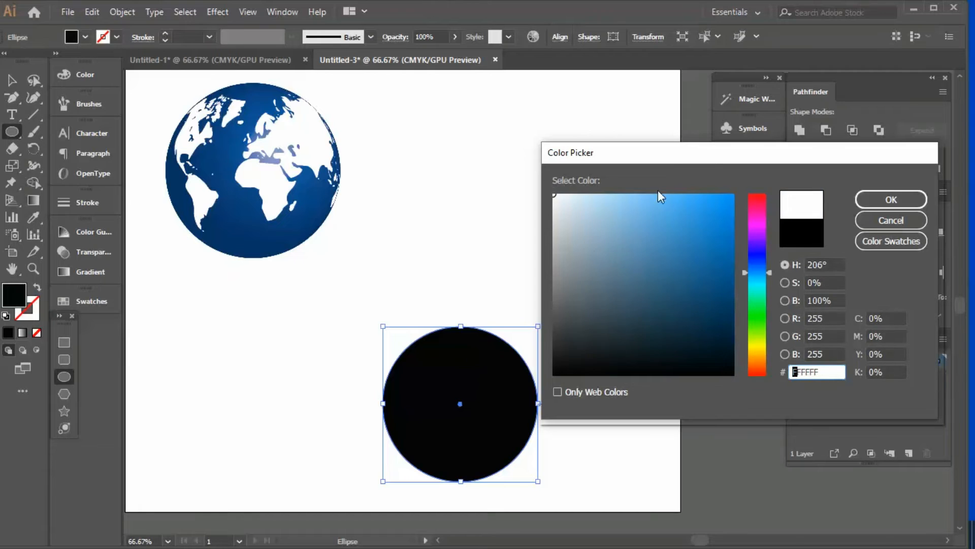
left_click(890, 199)
key("v")
left_click_drag(501, 379, 492, 312)
key("m")
left_click_drag(447, 454, 476, 431)
key("ctrl+z")
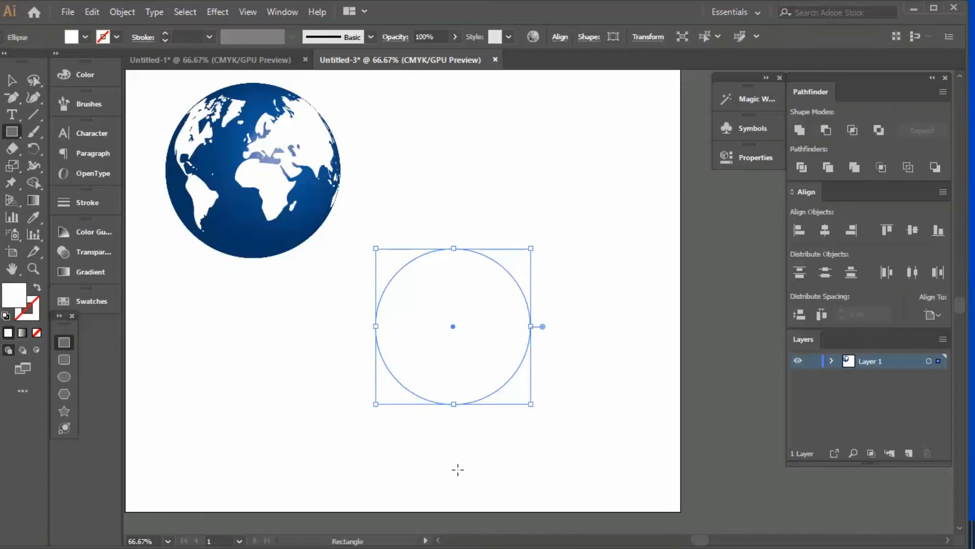
left_click(399, 468)
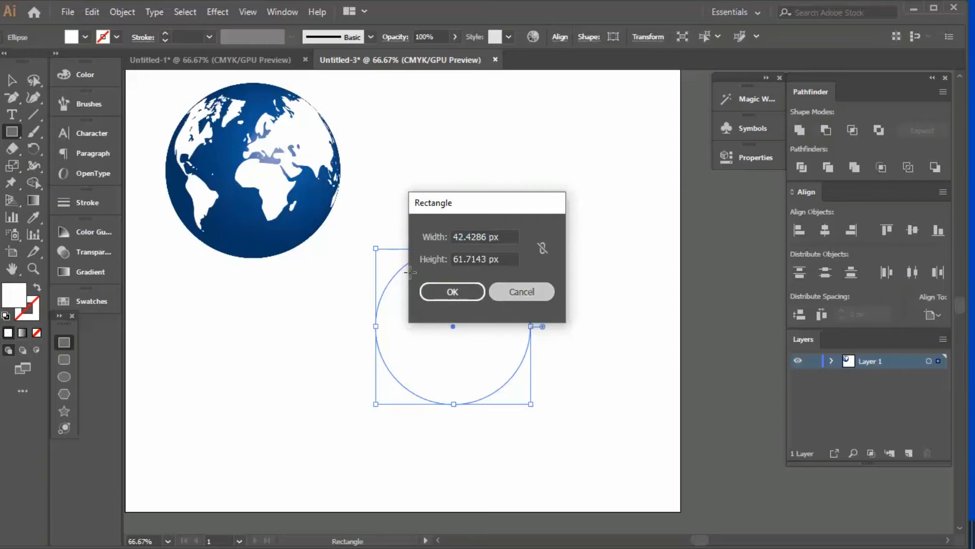
left_click(491, 294)
- Draw a rectangle over the left half of the white circle and trim the circle with it using Pathfinder Trim
left_click_drag(275, 171, 453, 478)
key("v")
left_click(483, 313)
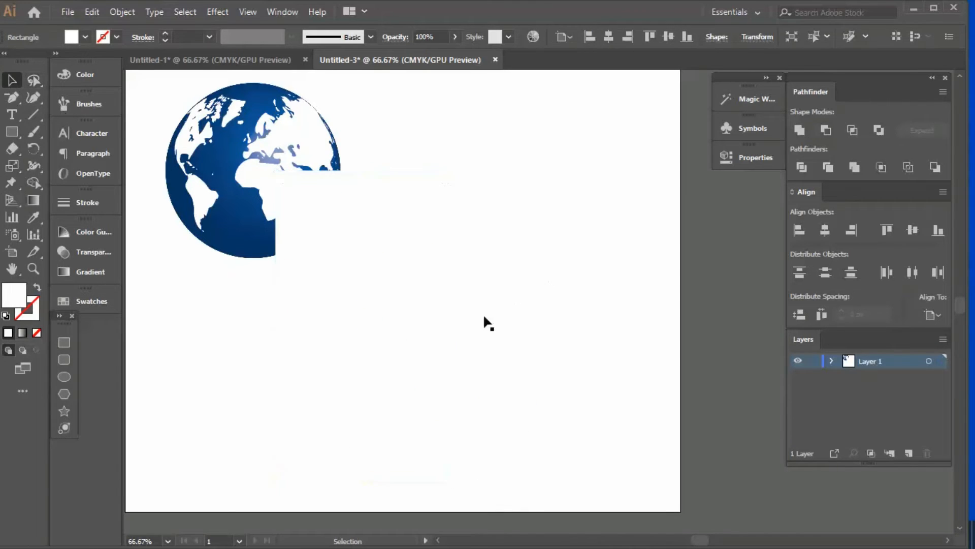
left_click_drag(564, 458, 391, 342)
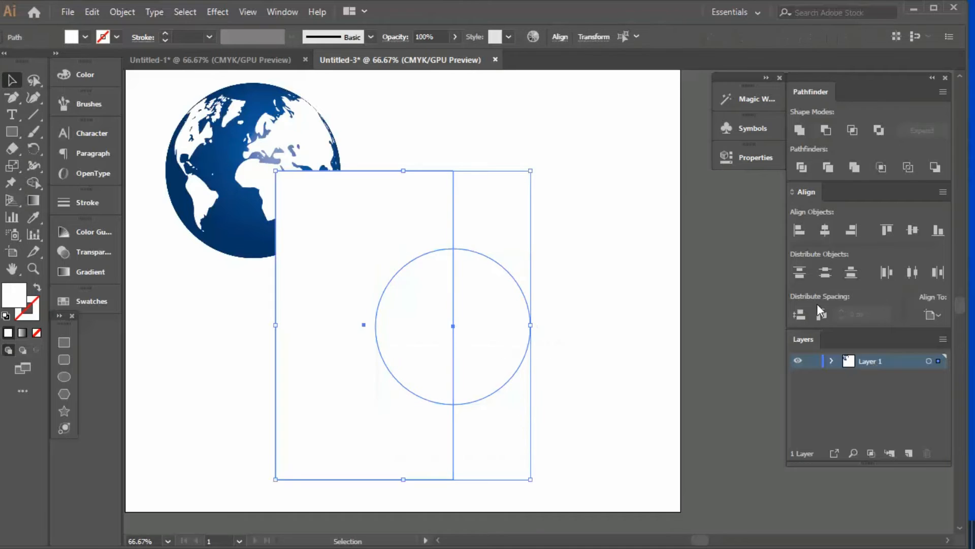
left_click(828, 167)
- Ungroup the trimmed shapes, delete the rectangle piece, and select the remaining right half circle
right_click(496, 286)
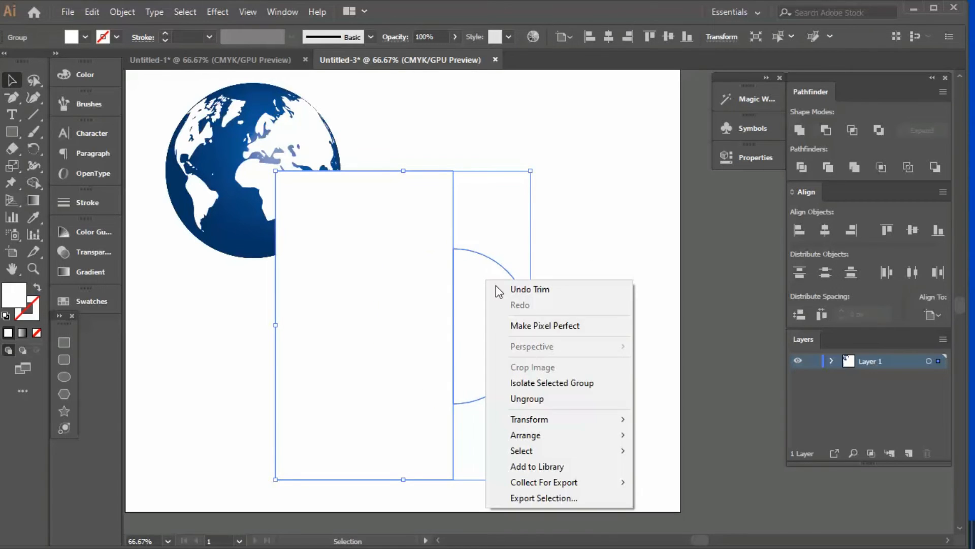
left_click(544, 398)
left_click(593, 347)
left_click(370, 293)
key("Delete")
left_click(487, 325)
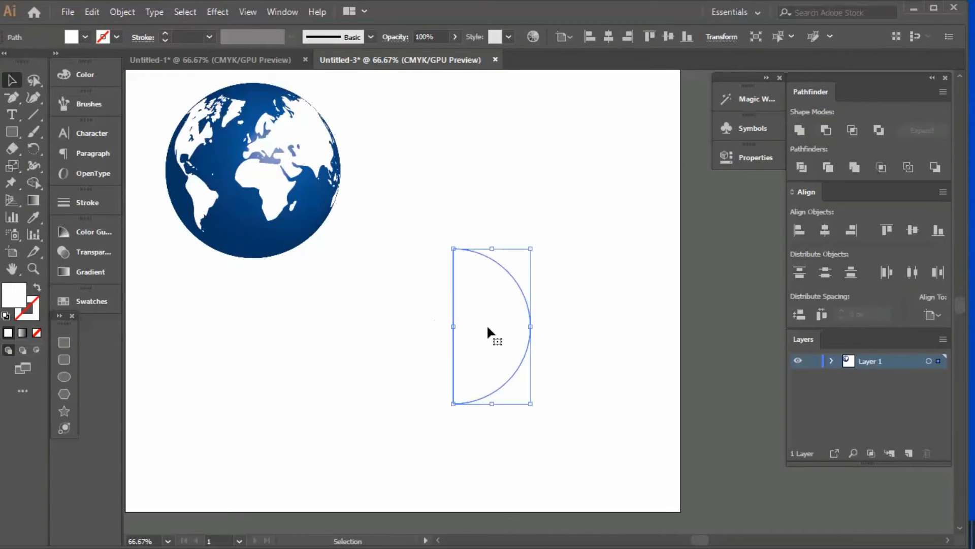
left_click(248, 12)
mouse_move(217, 12)
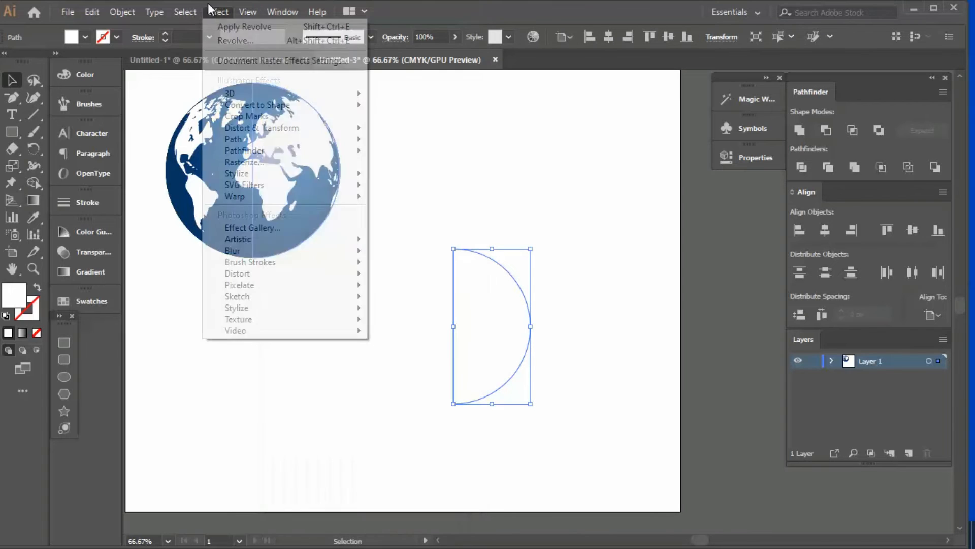
mouse_move(232, 93)
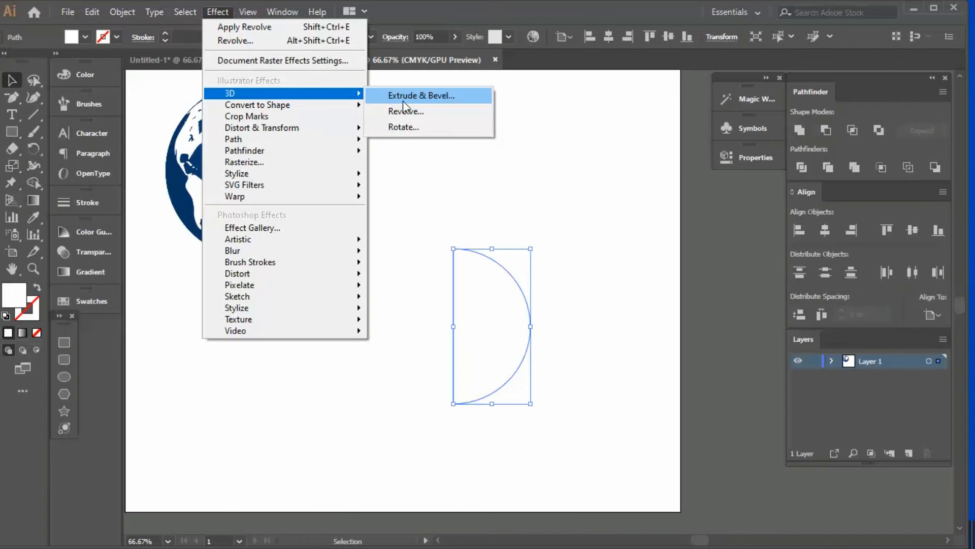
left_click(559, 170)
- Change the half circle's fill to light grey D7DEE2
left_click(501, 353)
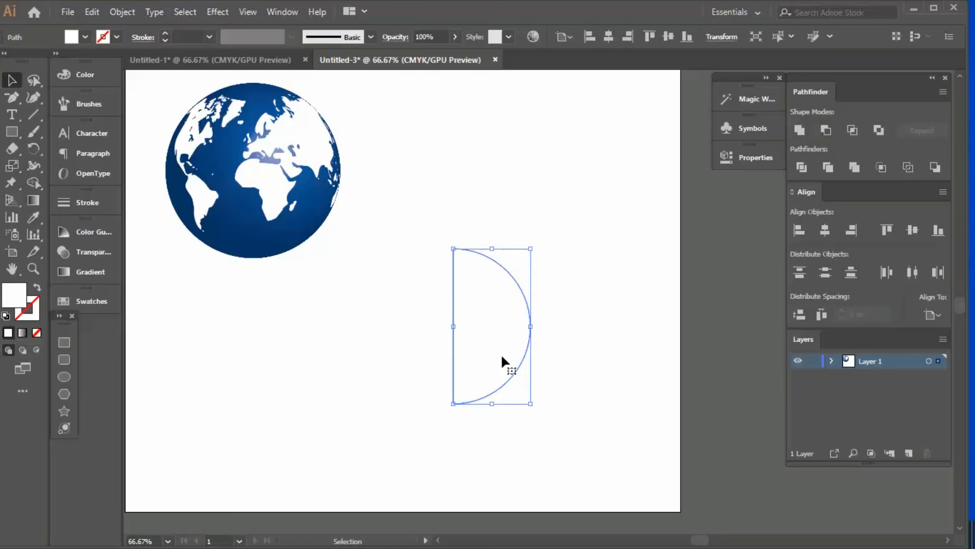
double_click(11, 297)
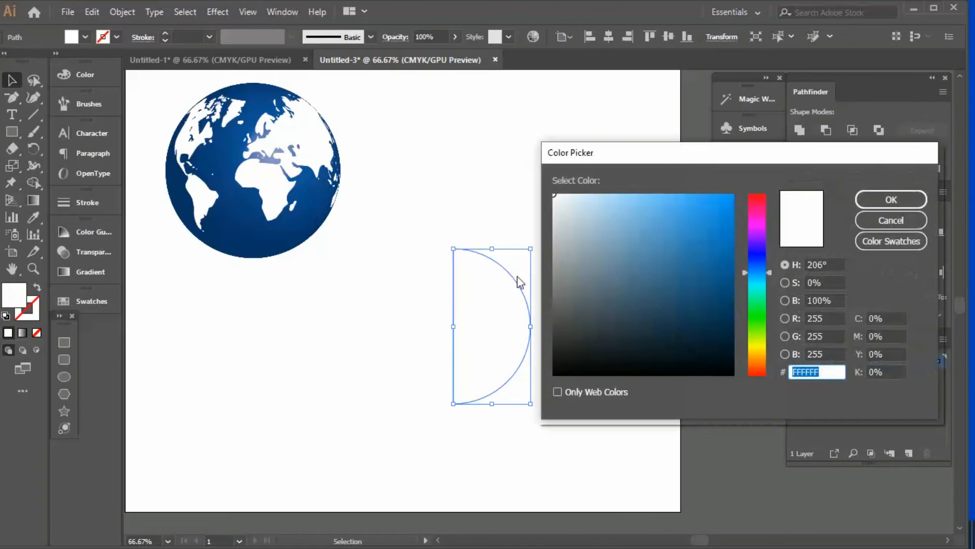
left_click(561, 213)
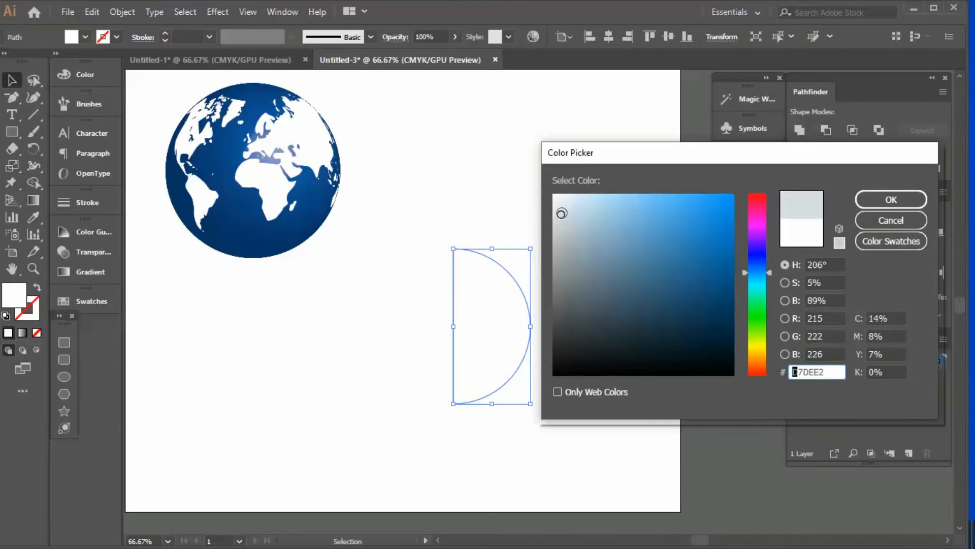
left_click(891, 200)
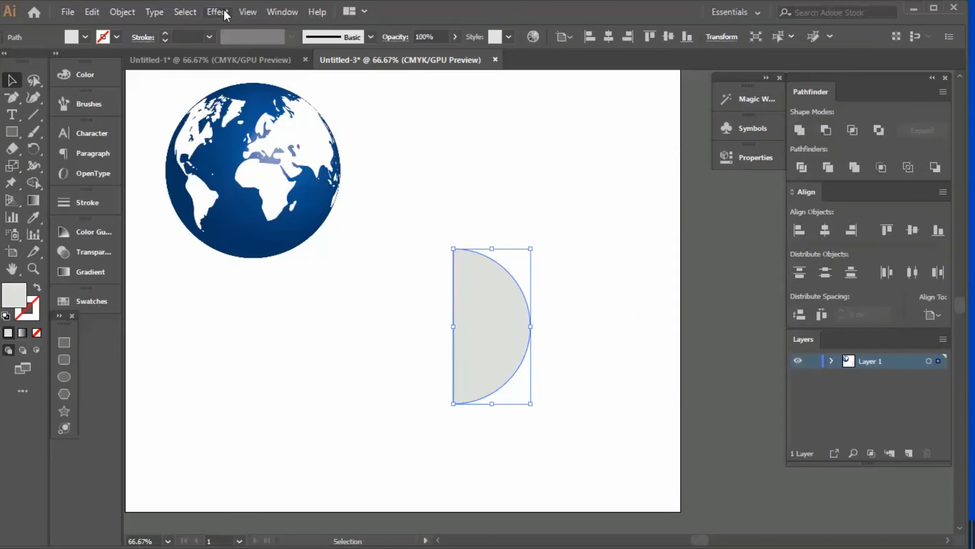
- Set up a 3D Revolve effect on the grey half circle with the preview turned on
left_click(224, 9)
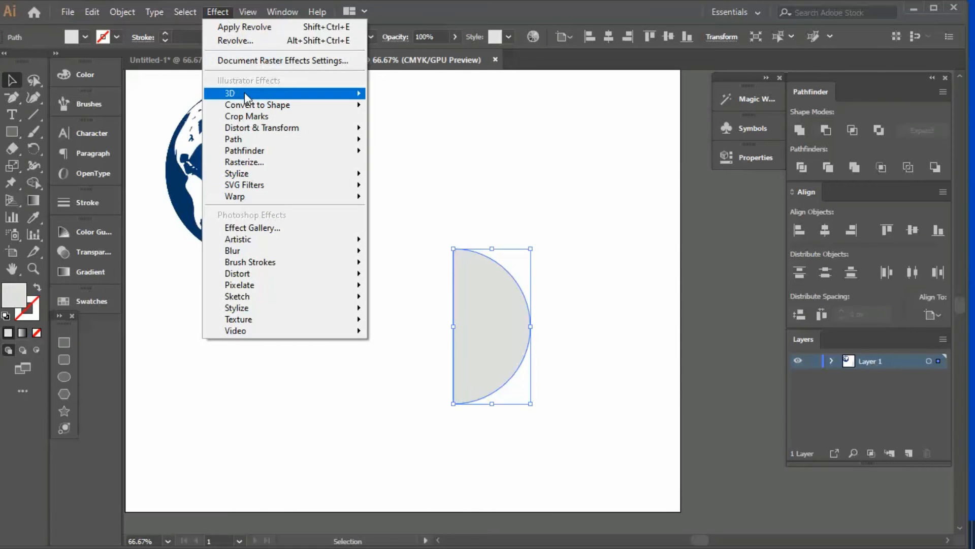
mouse_move(246, 97)
left_click(425, 108)
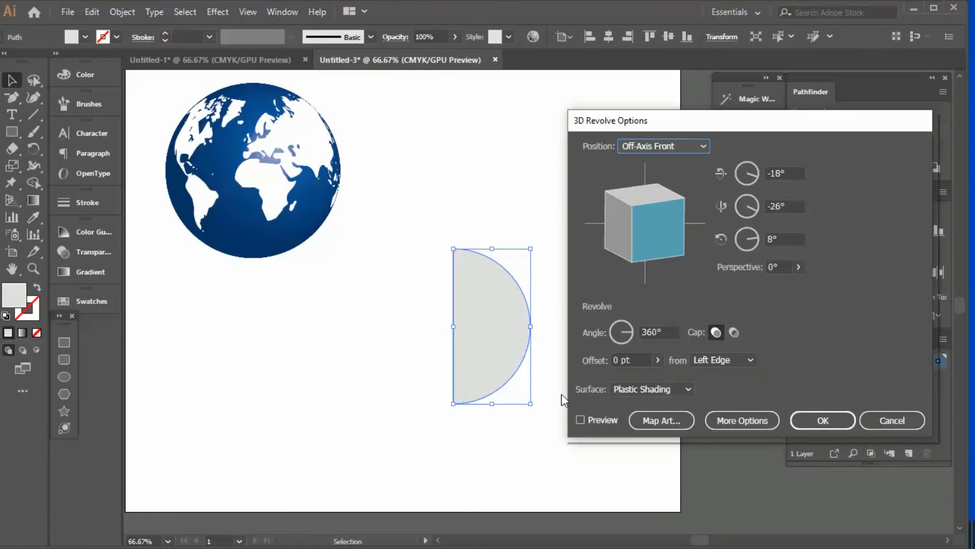
left_click(580, 420)
- Map the pentagon artwork New Symbol 2 onto the revolved sphere's surface
left_click(674, 425)
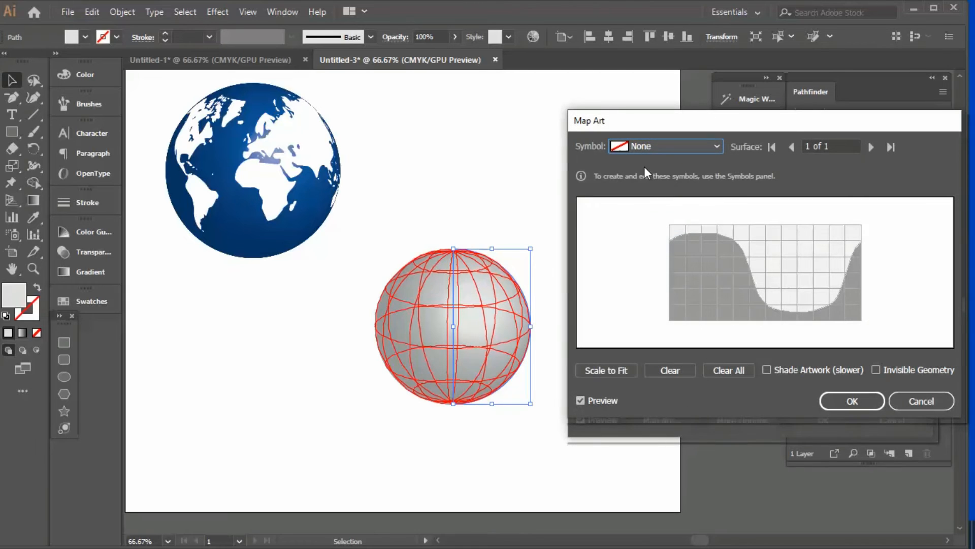
left_click(668, 146)
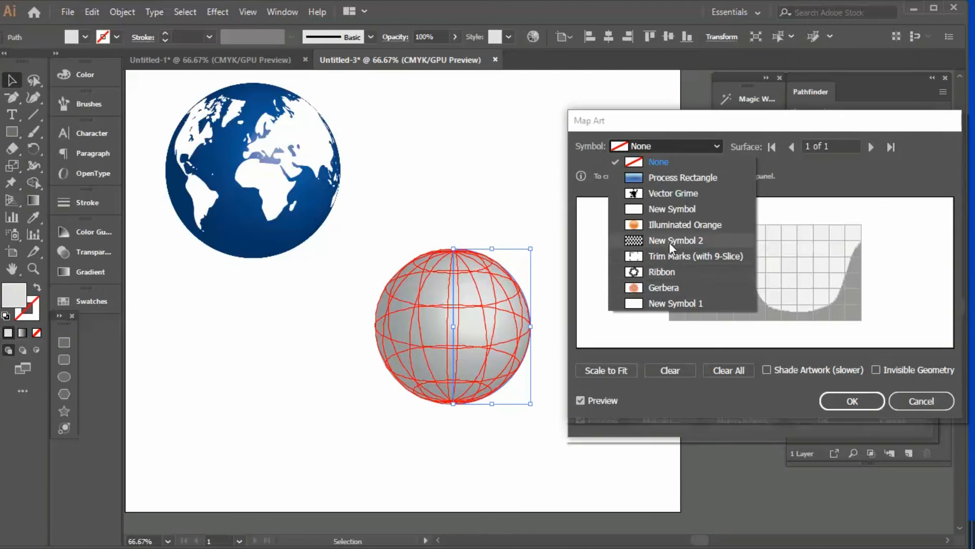
left_click(655, 240)
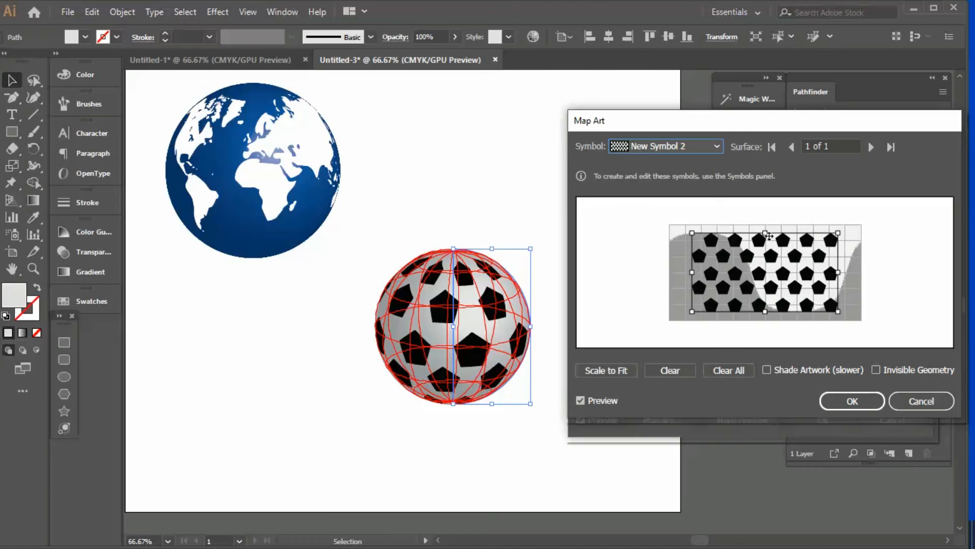
- Enlarge and flatten the mapped pentagon artwork, shift it past the right edge of the surface grid, and apply the mapping and the revolve
left_click_drag(766, 232, 774, 260)
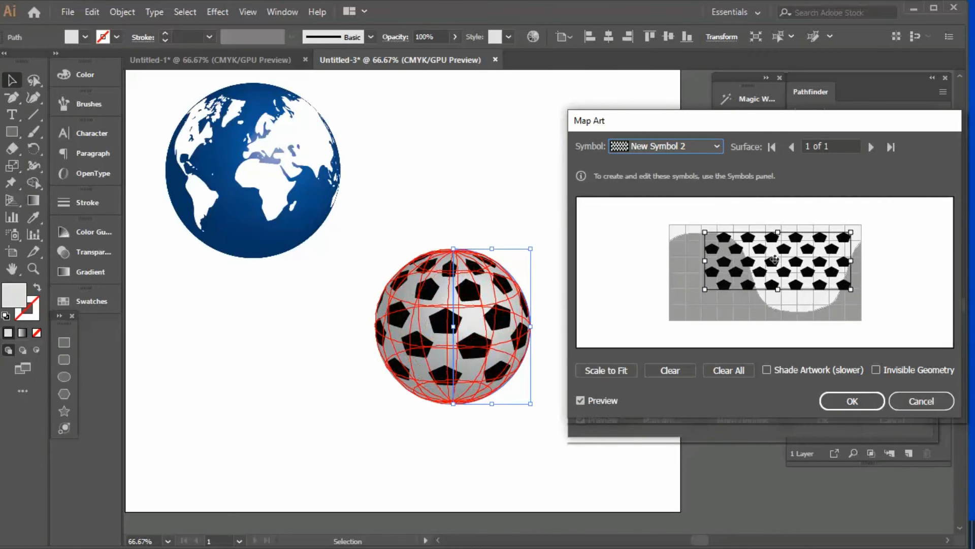
left_click_drag(705, 290, 600, 345)
left_click_drag(709, 310, 720, 299)
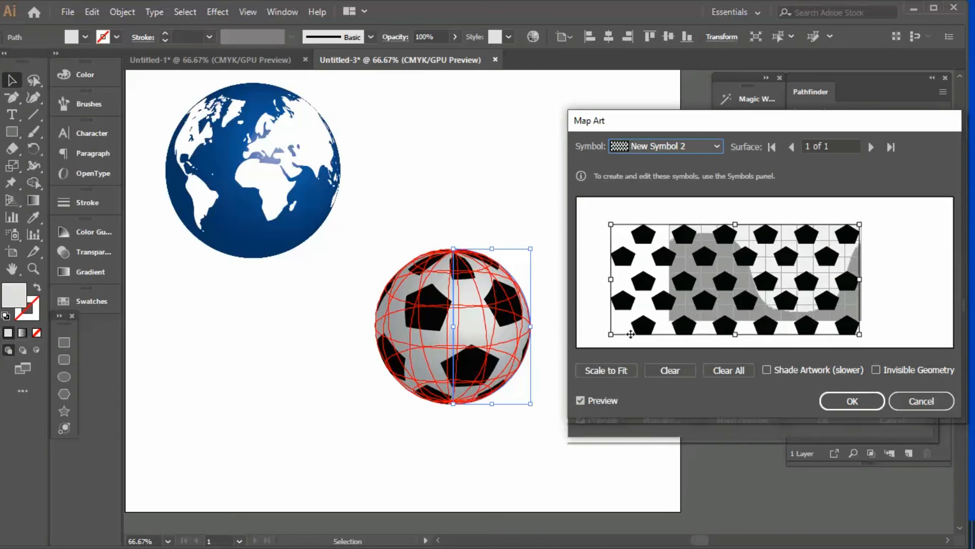
left_click_drag(603, 337, 634, 326)
left_click_drag(730, 291, 748, 286)
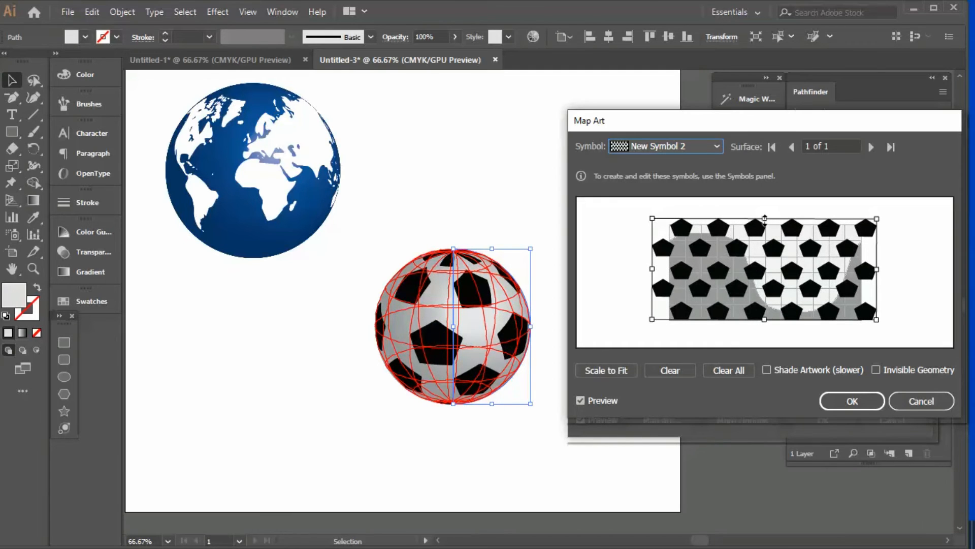
mouse_move(751, 245)
left_mouse_down()
mouse_move(750, 257)
mouse_move(763, 223)
mouse_move(756, 251)
left_mouse_up()
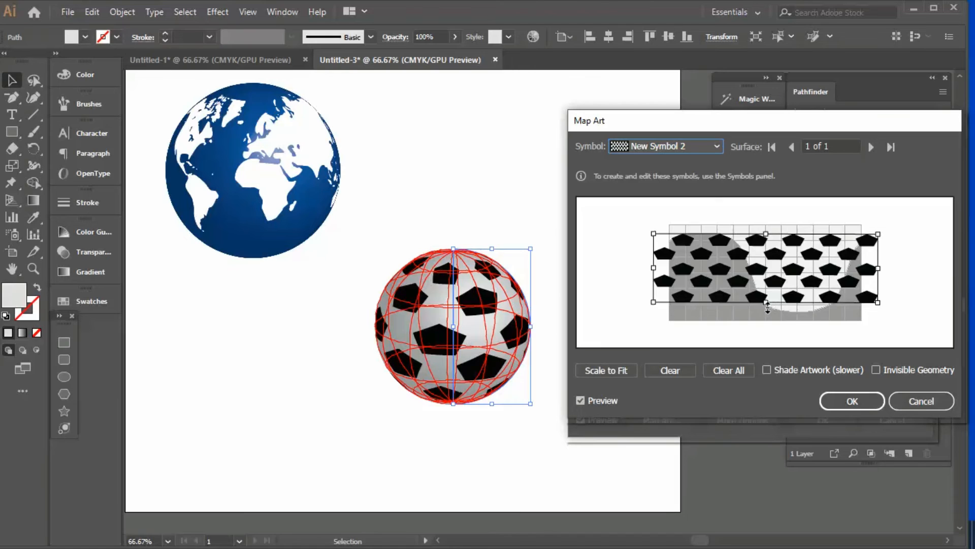
left_click_drag(768, 305, 768, 318)
left_click_drag(654, 316, 676, 308)
left_click_drag(717, 281, 758, 289)
left_click(839, 404)
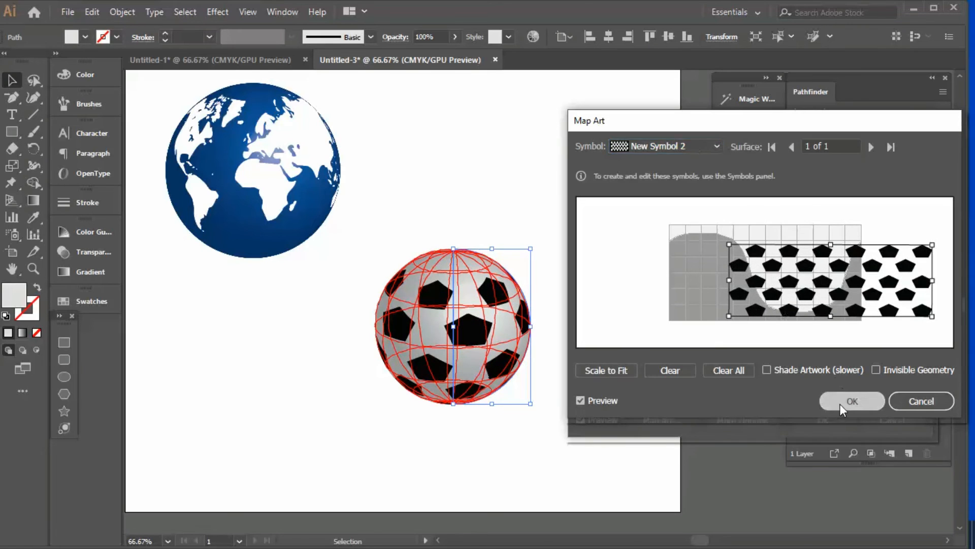
left_click(834, 418)
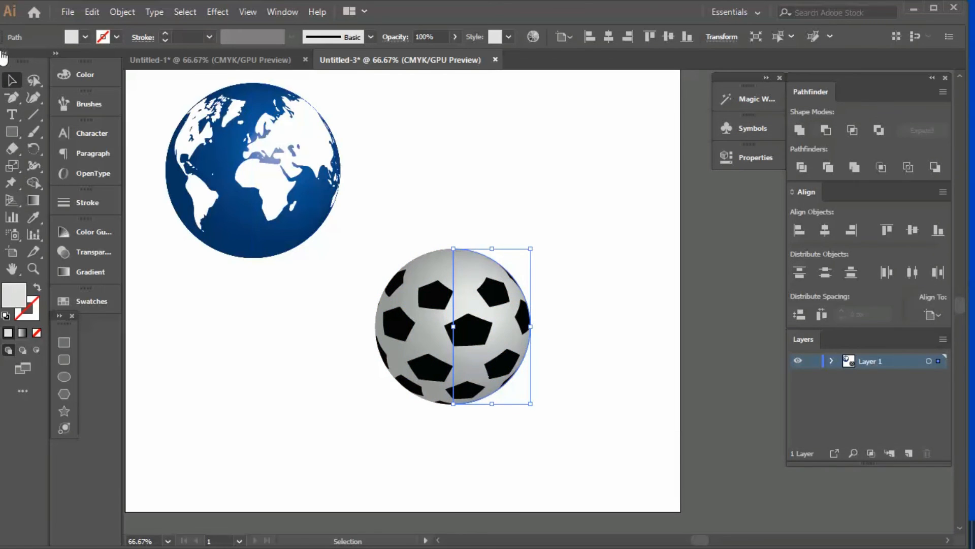
- Move the soccer ball up beside the globe, just to its right
scroll(494, 402, "down", 3)
scroll(498, 388, "up", 2)
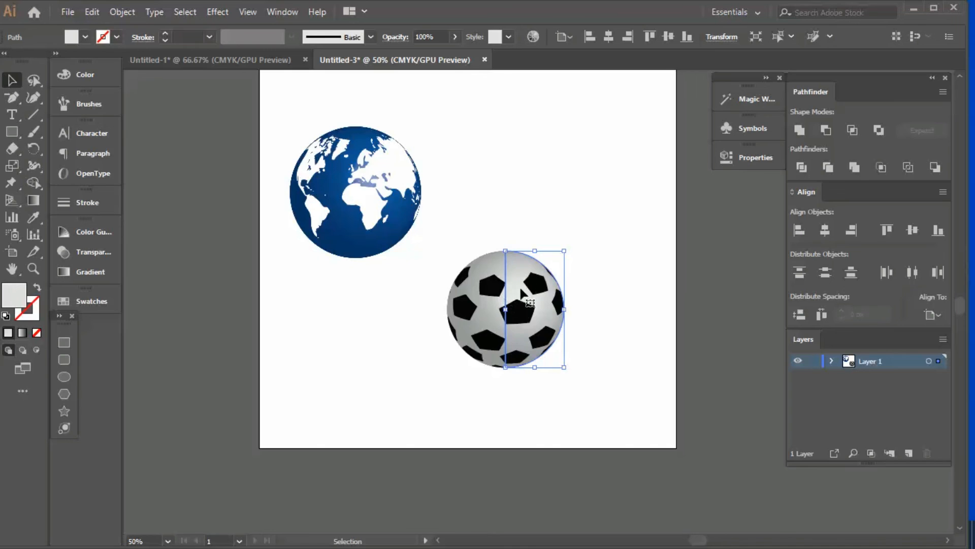
left_click_drag(521, 293, 507, 158)
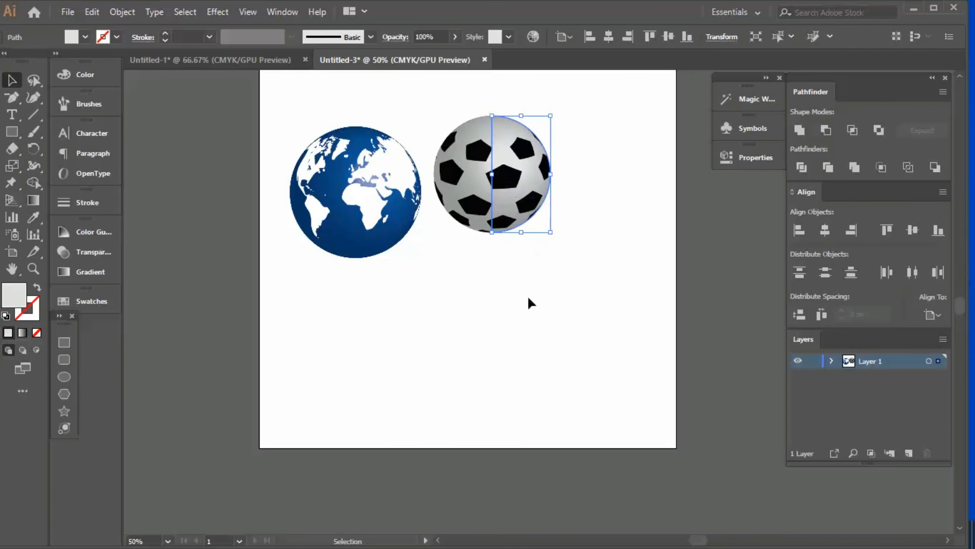